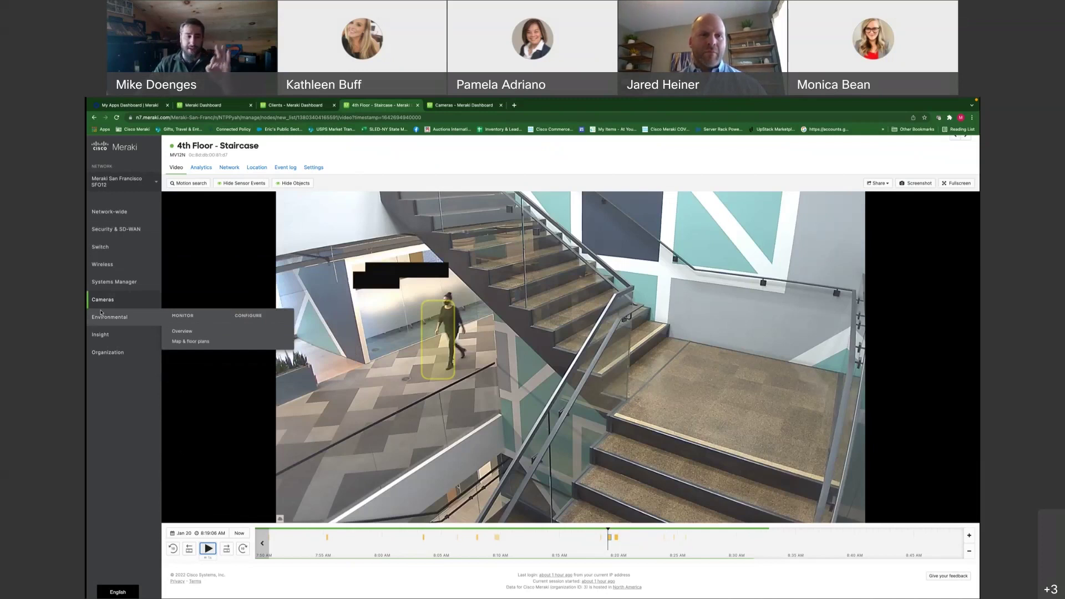
# Open the environmental sensors overview and look over the device status, alerting sensors, alert profiles and energy saving chart
pyautogui.moveTo(111, 282)
pyautogui.moveTo(157, 266)
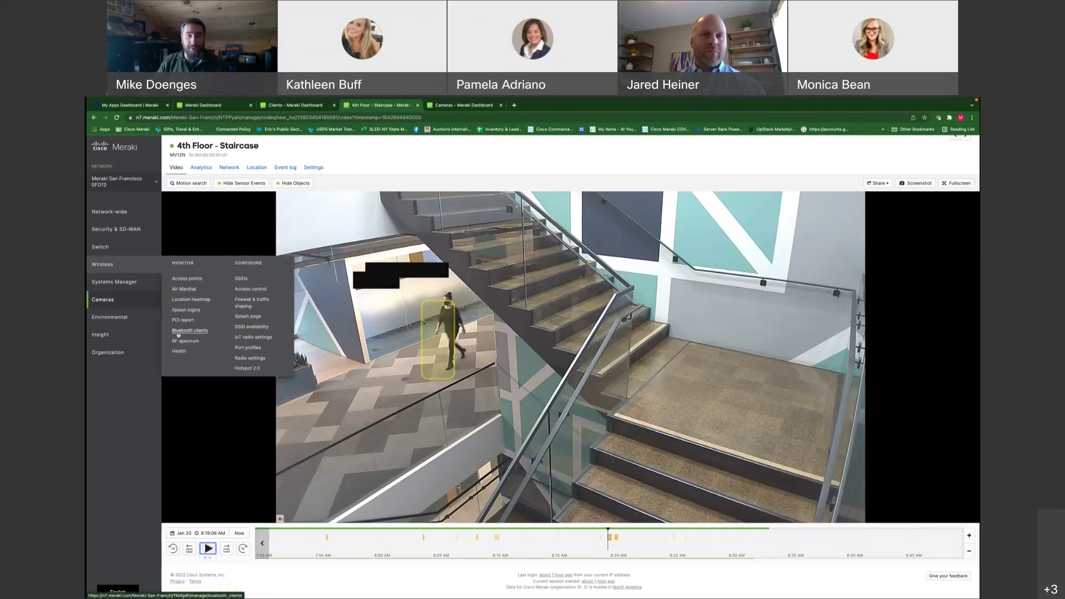
pyautogui.moveTo(127, 318)
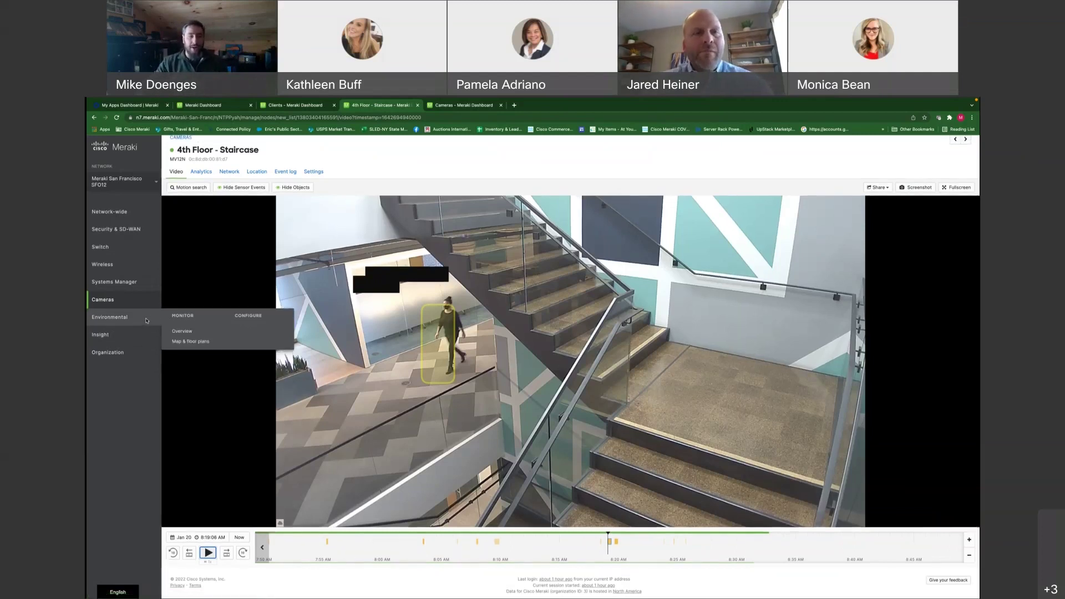
pyautogui.click(187, 333)
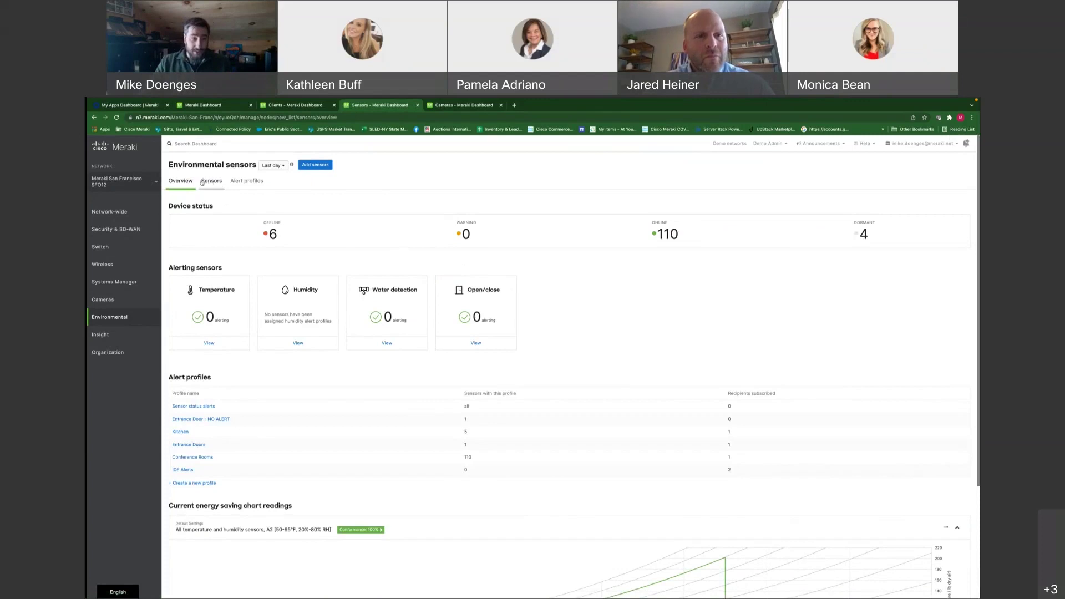
pyautogui.scroll(-5, 395, 305)
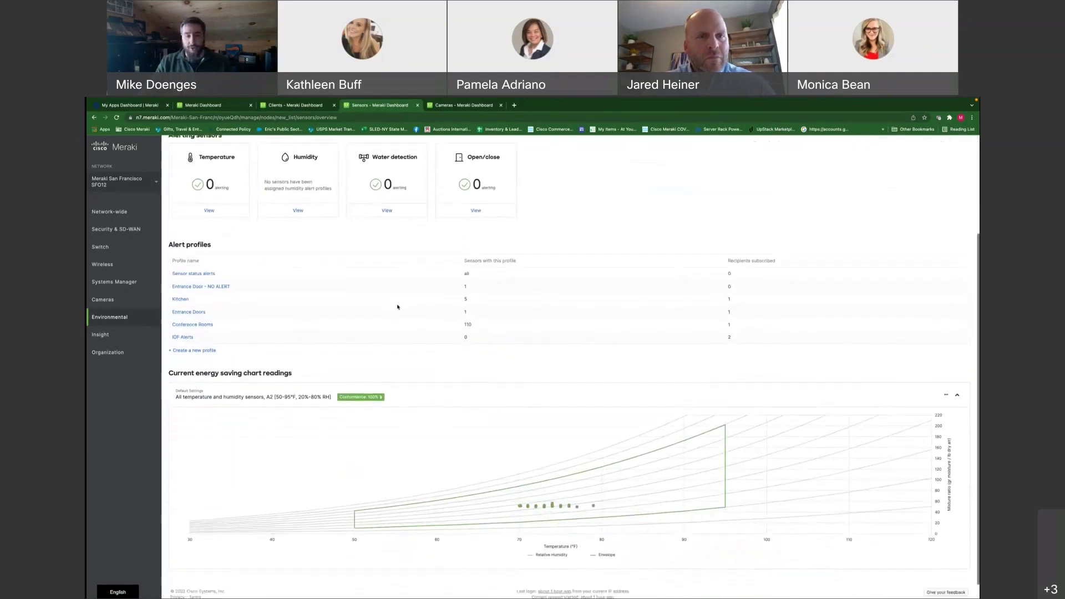
pyautogui.scroll(3, 396, 307)
pyautogui.scroll(2, 383, 261)
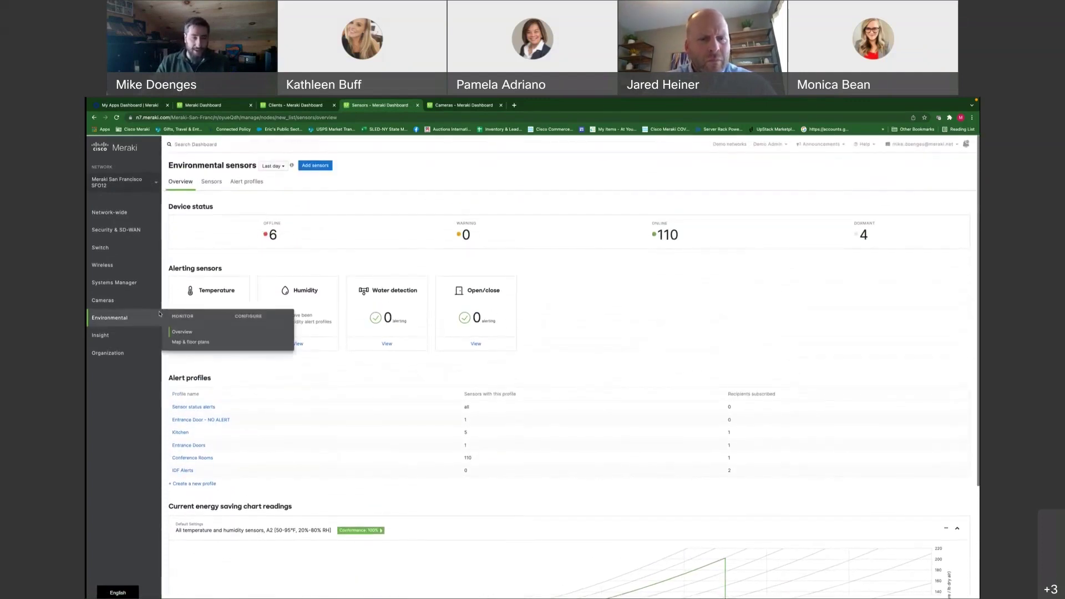
# Set the time range of the environmental sensors overview to the last 30 days
pyautogui.click(284, 167)
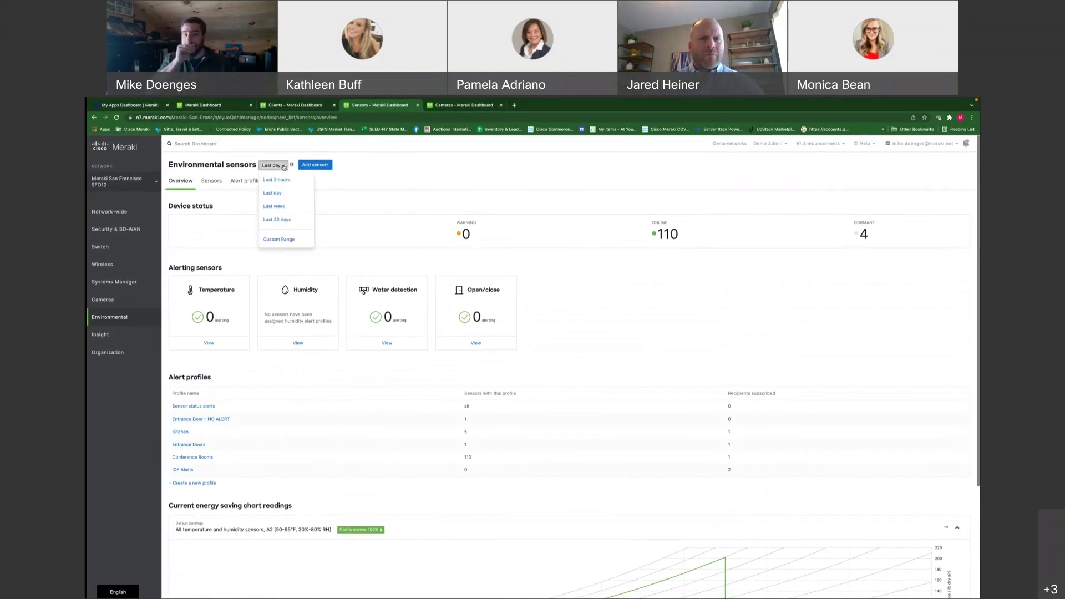
pyautogui.click(290, 221)
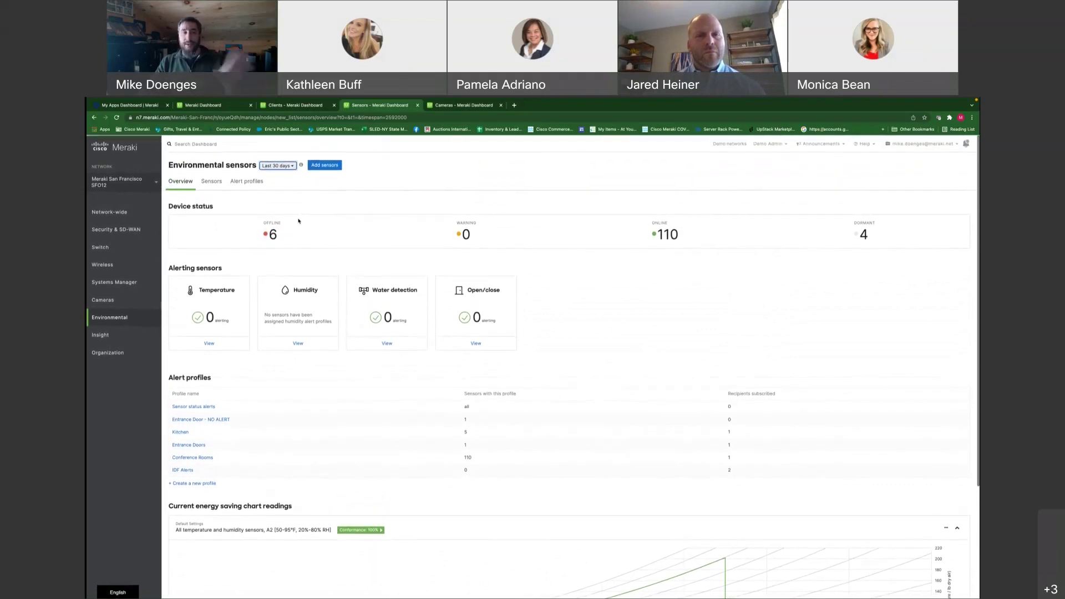
pyautogui.moveTo(301, 166)
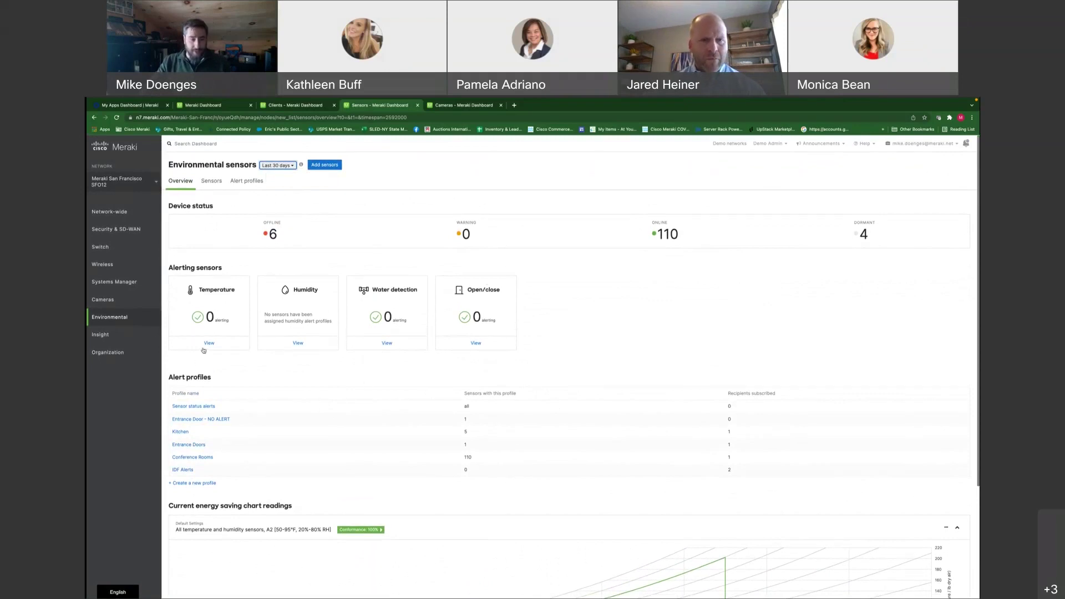
# Open the Conference Rooms alert profile and review its alert conditions and notification recipients
pyautogui.scroll(-1, 205, 355)
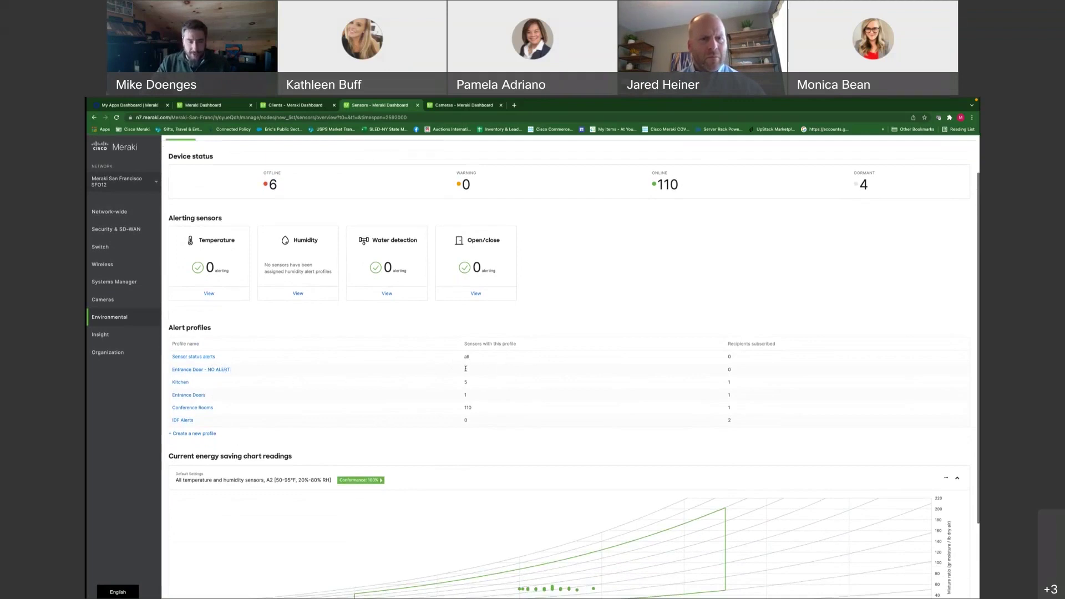
pyautogui.scroll(1, 477, 408)
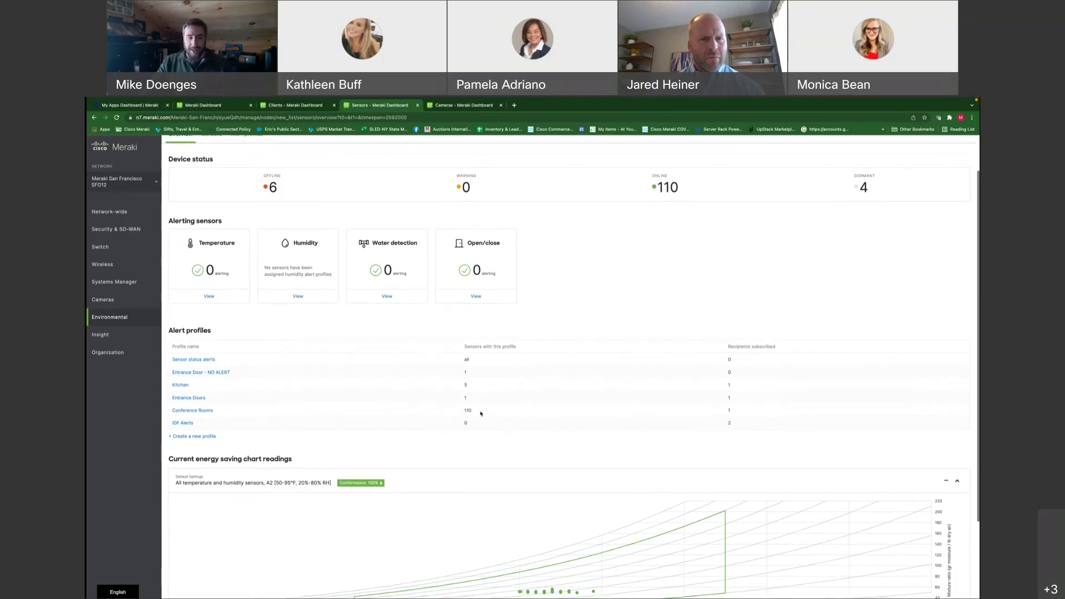
pyautogui.moveTo(476, 413); pyautogui.dragTo(455, 411)
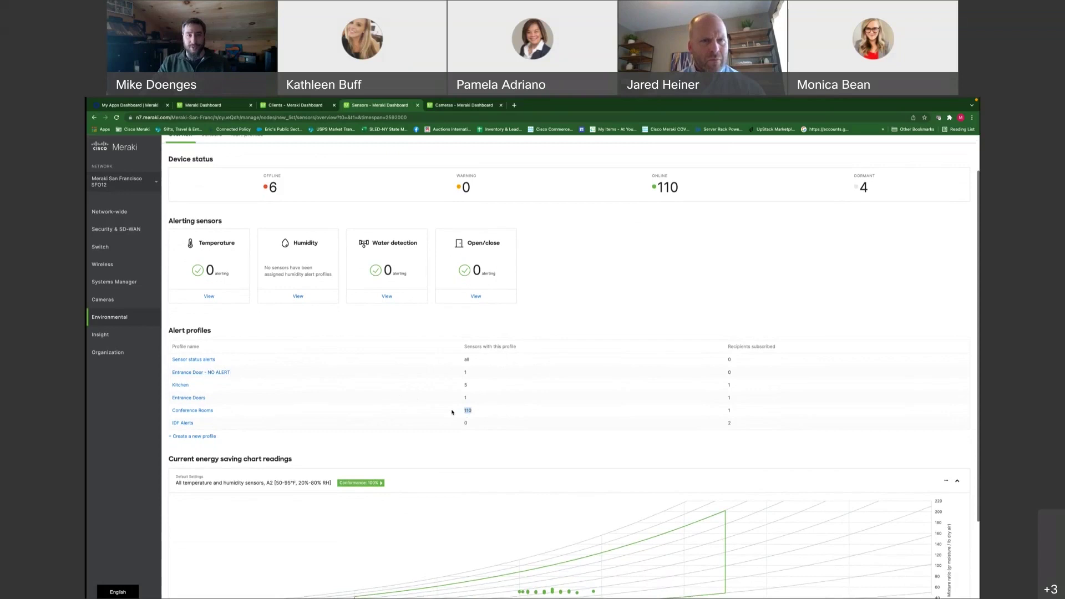
pyautogui.click(202, 411)
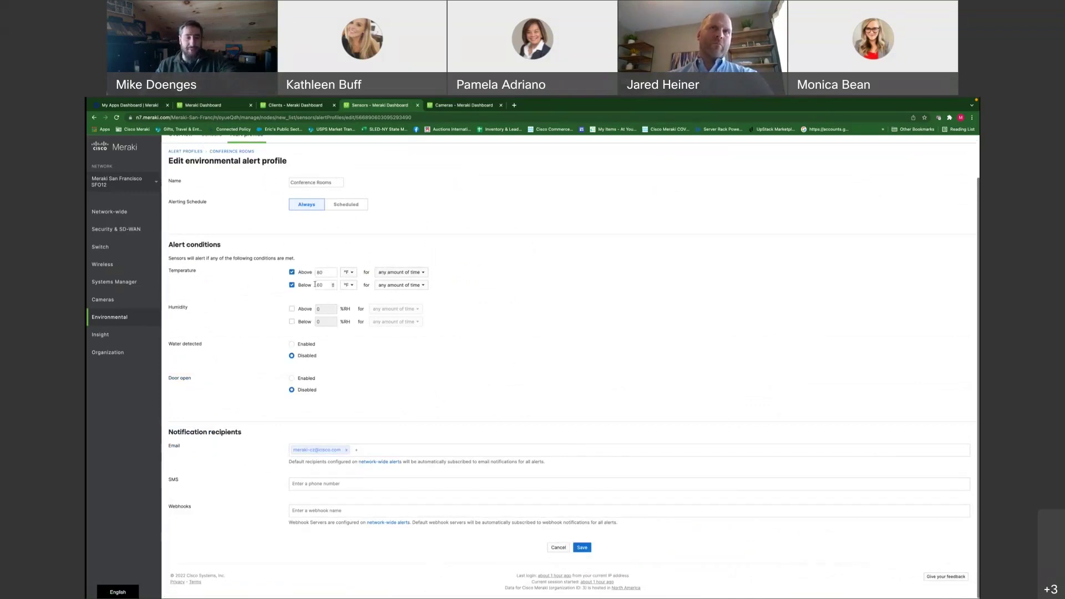
pyautogui.scroll(-1, 547, 340)
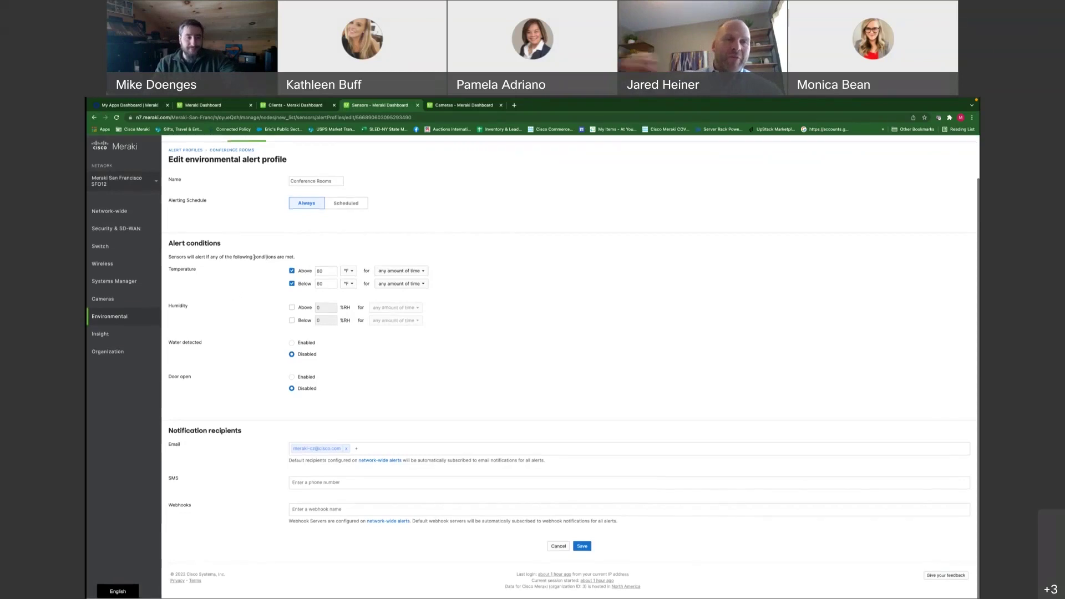
# Open the list of environmental sensors and sort it by battery level in descending order
pyautogui.moveTo(130, 326)
pyautogui.click(182, 331)
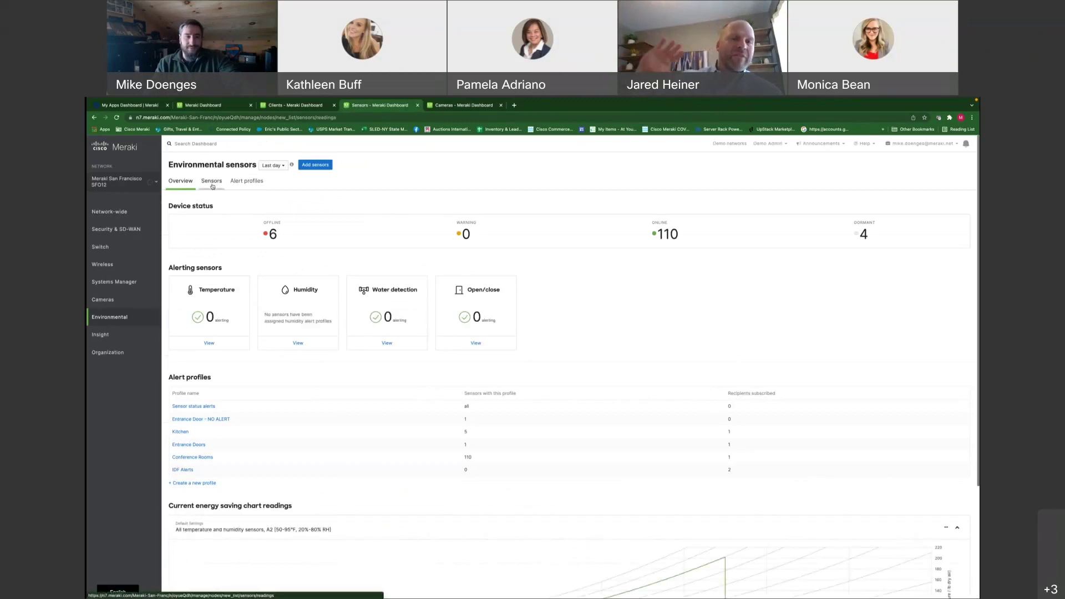
pyautogui.click(212, 185)
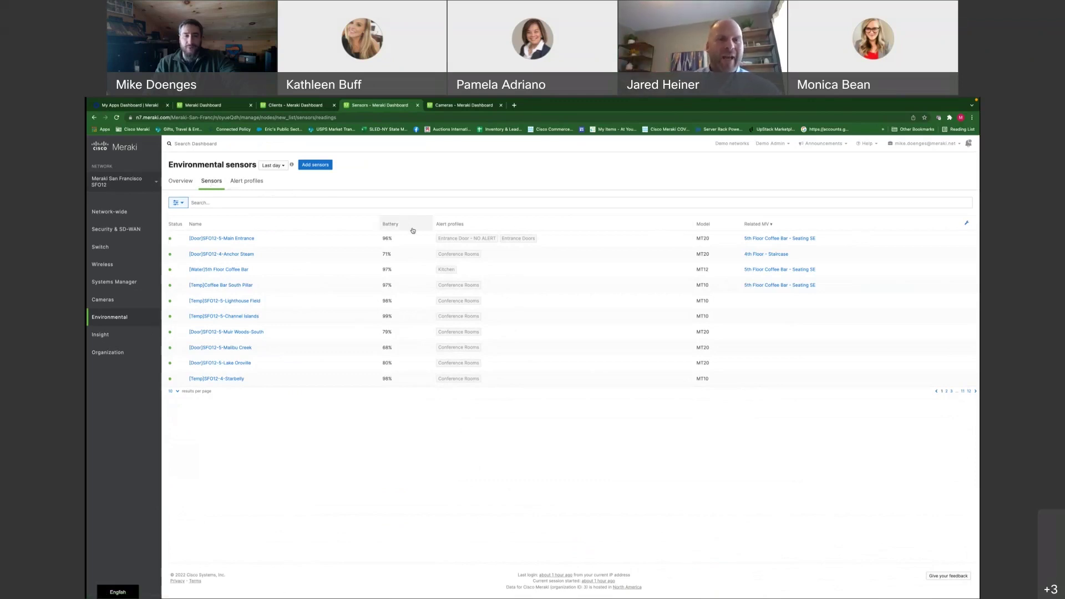
pyautogui.click(392, 224)
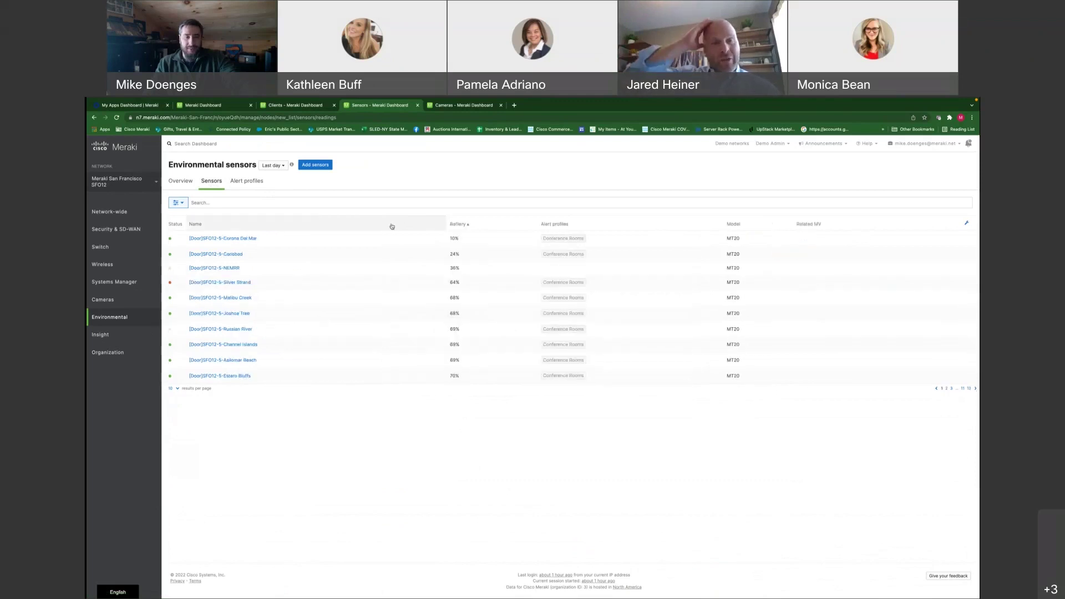
pyautogui.click(464, 223)
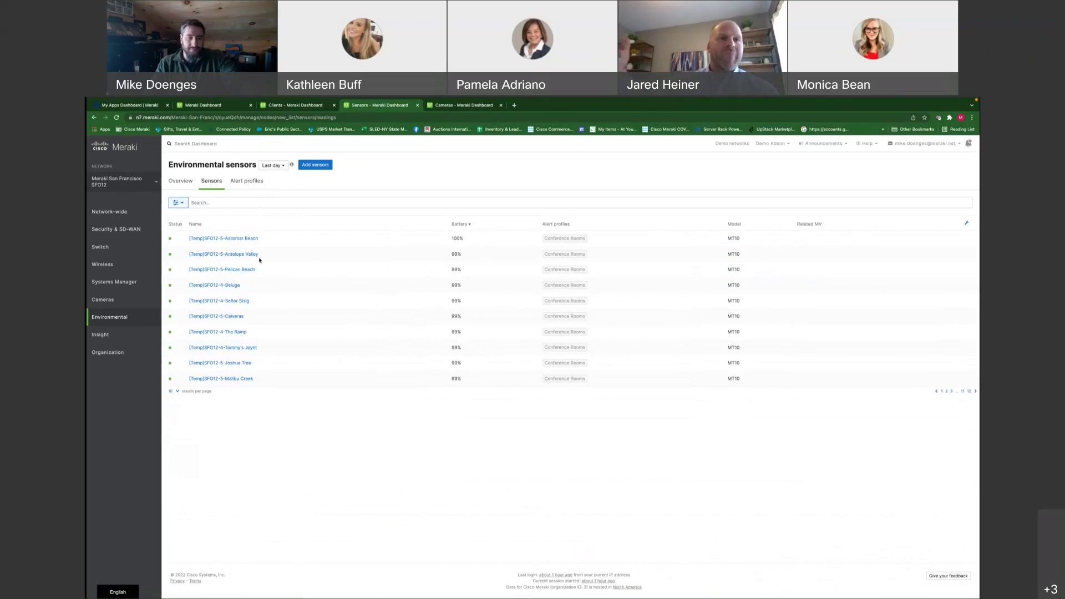
# Increase the number of results per page in the sensor list and look through the sensors
pyautogui.click(173, 391)
pyautogui.click(175, 406)
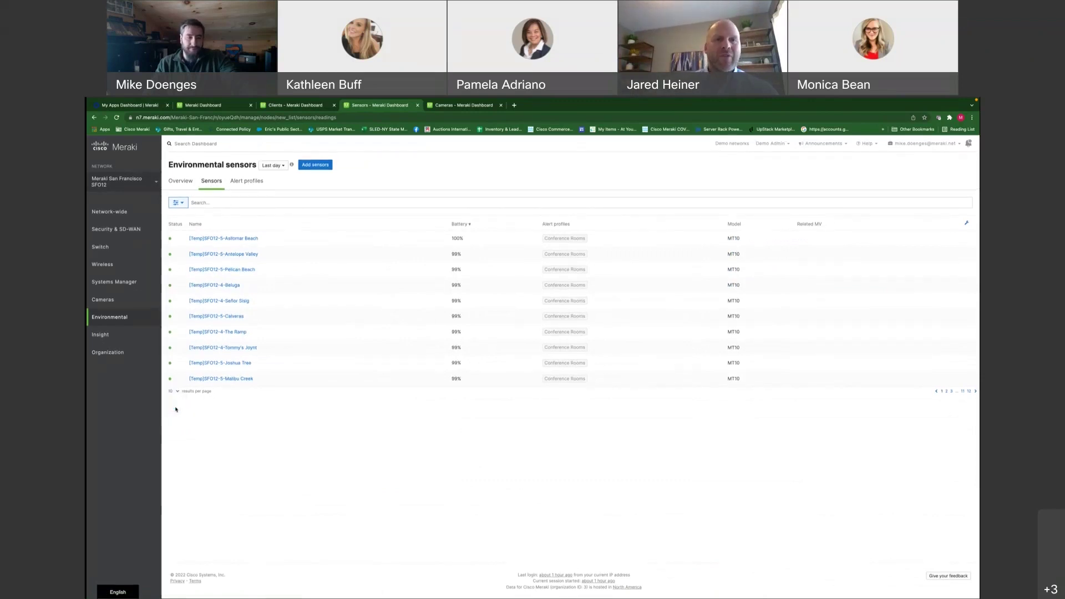
pyautogui.scroll(-6, 207, 383)
pyautogui.scroll(-10, 205, 383)
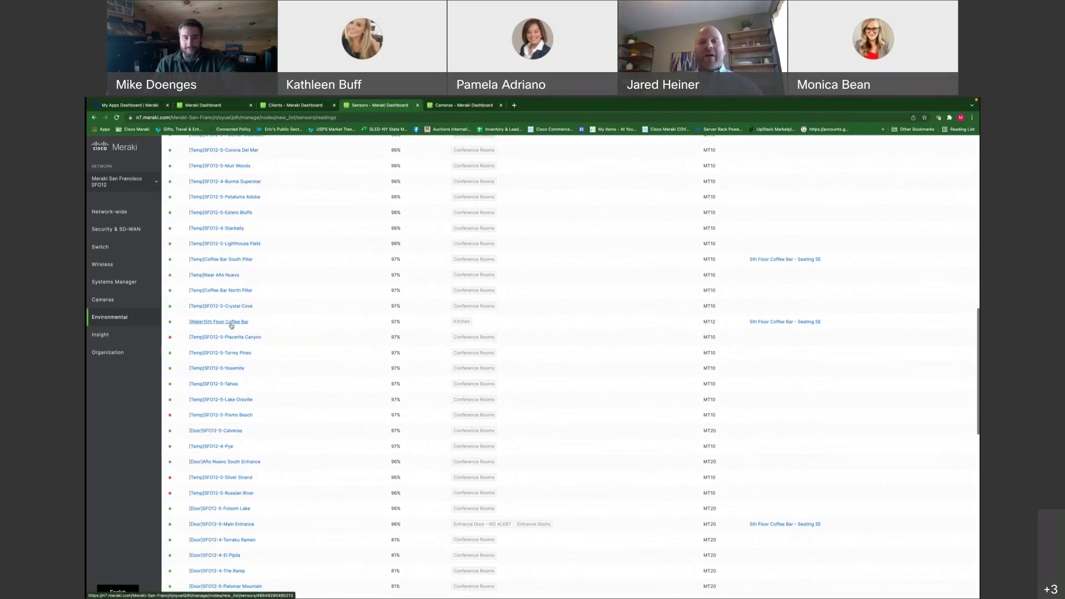
pyautogui.scroll(-2, 232, 326)
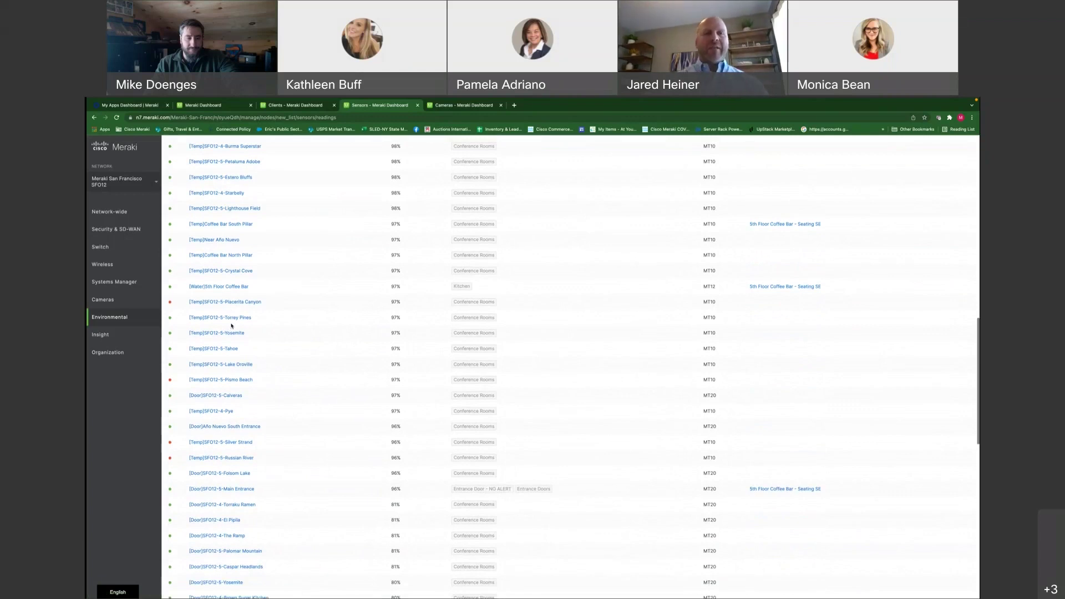
# Open the [Temp]SFO12-5-Silver Strand sensor and examine its status, temperature and humidity readings, and gateway connectivity
pyautogui.click(234, 444)
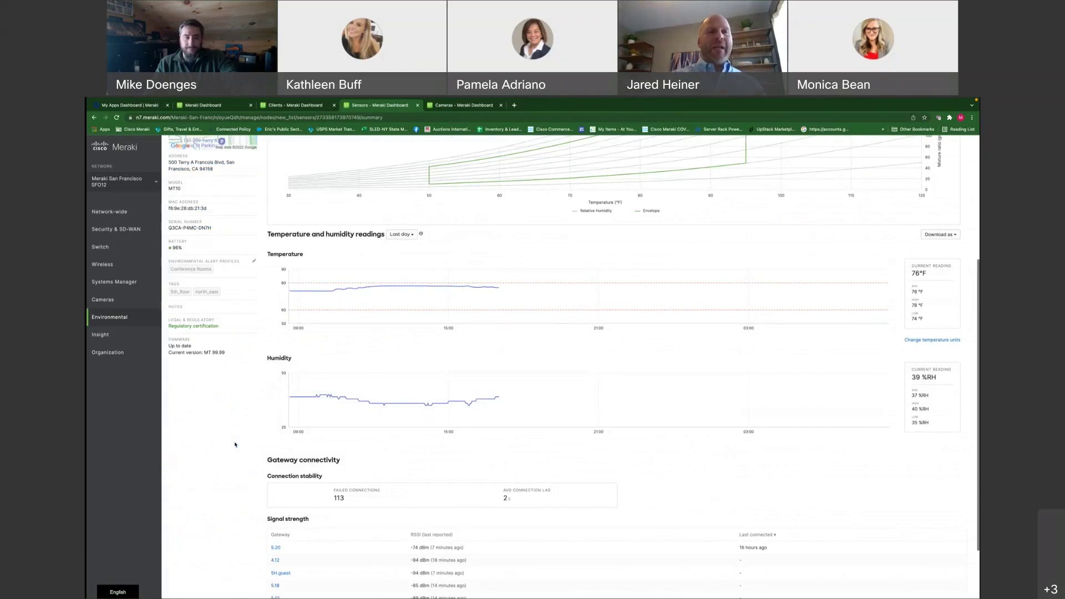
pyautogui.scroll(3, 236, 445)
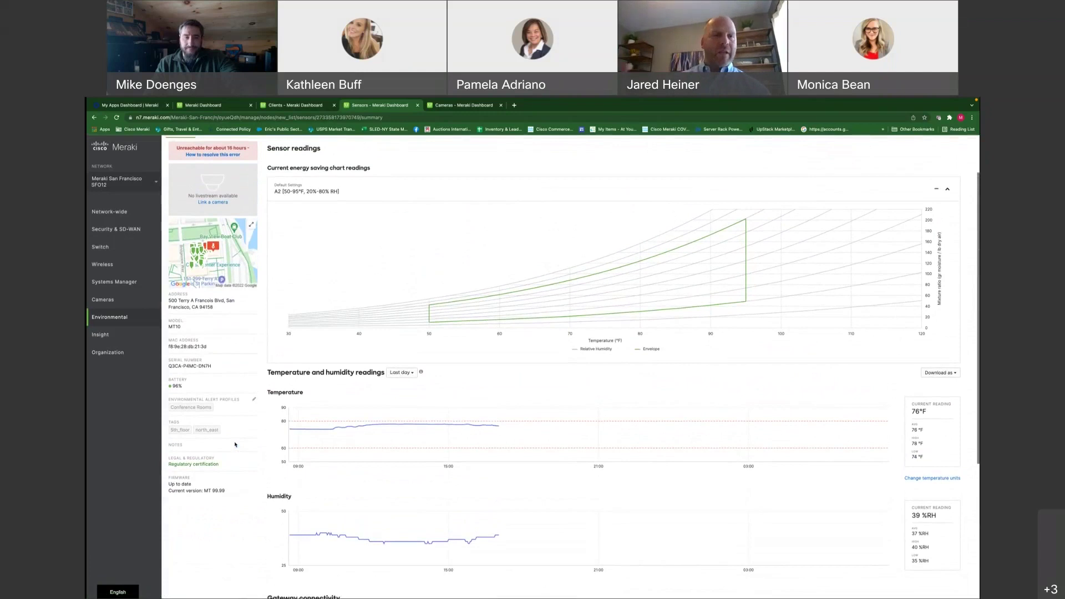
pyautogui.scroll(-5, 235, 444)
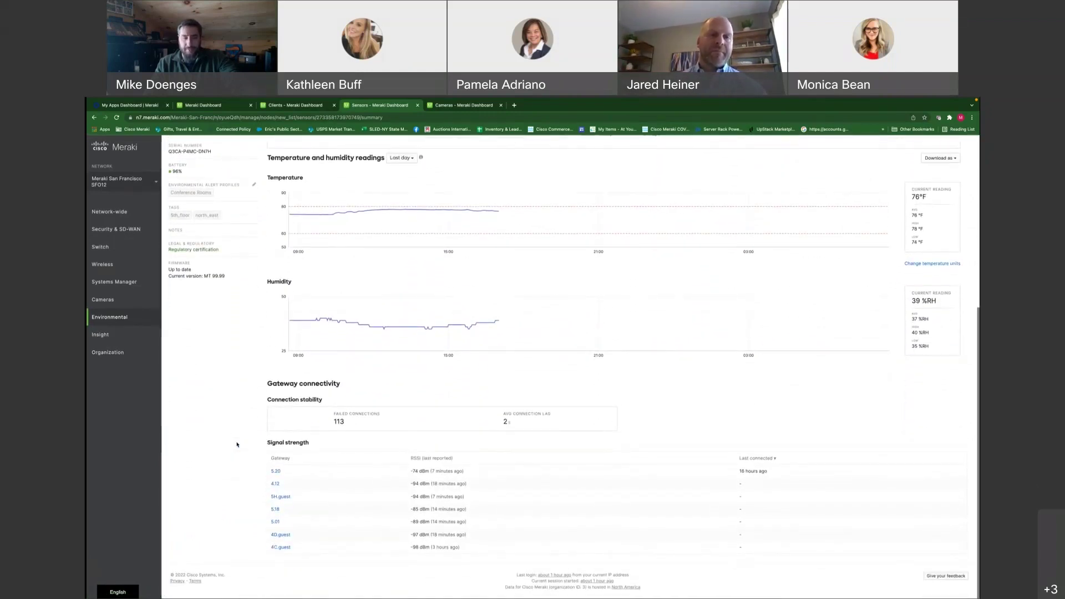
pyautogui.scroll(5, 322, 256)
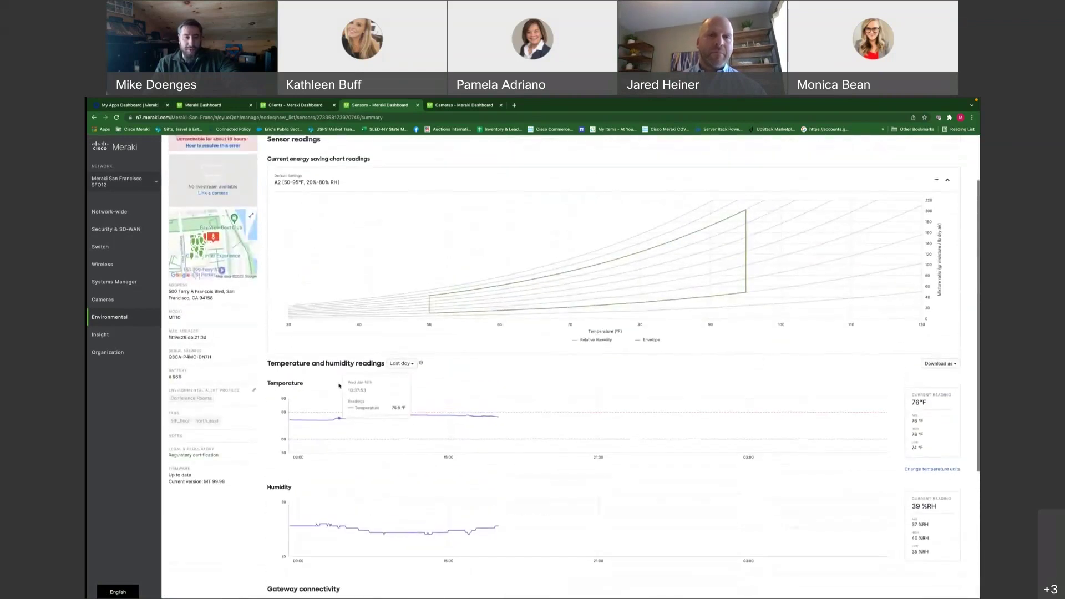
pyautogui.scroll(2, 322, 256)
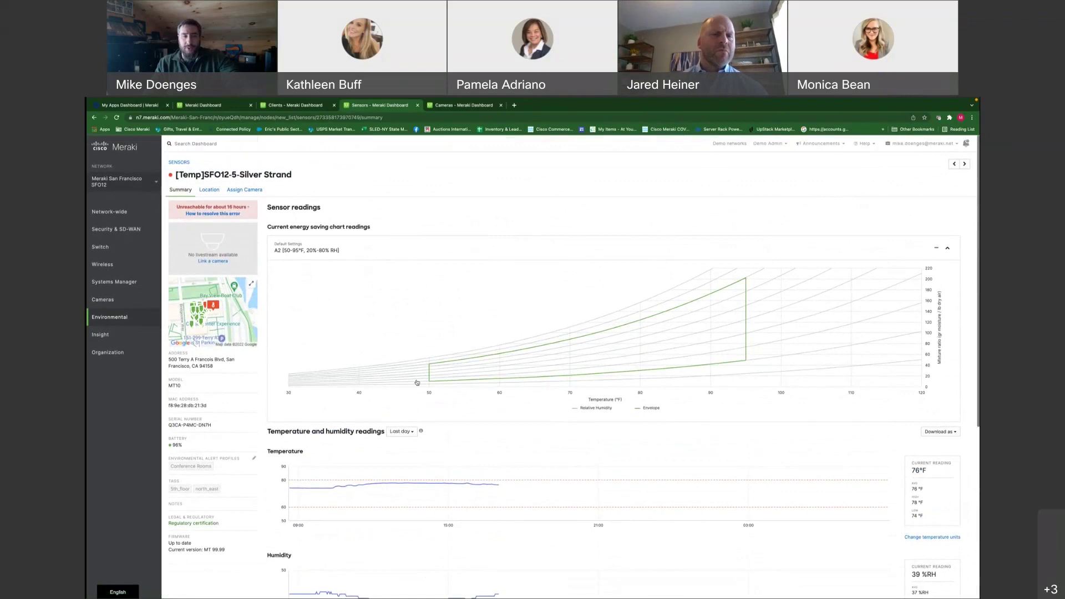
pyautogui.scroll(-5, 417, 382)
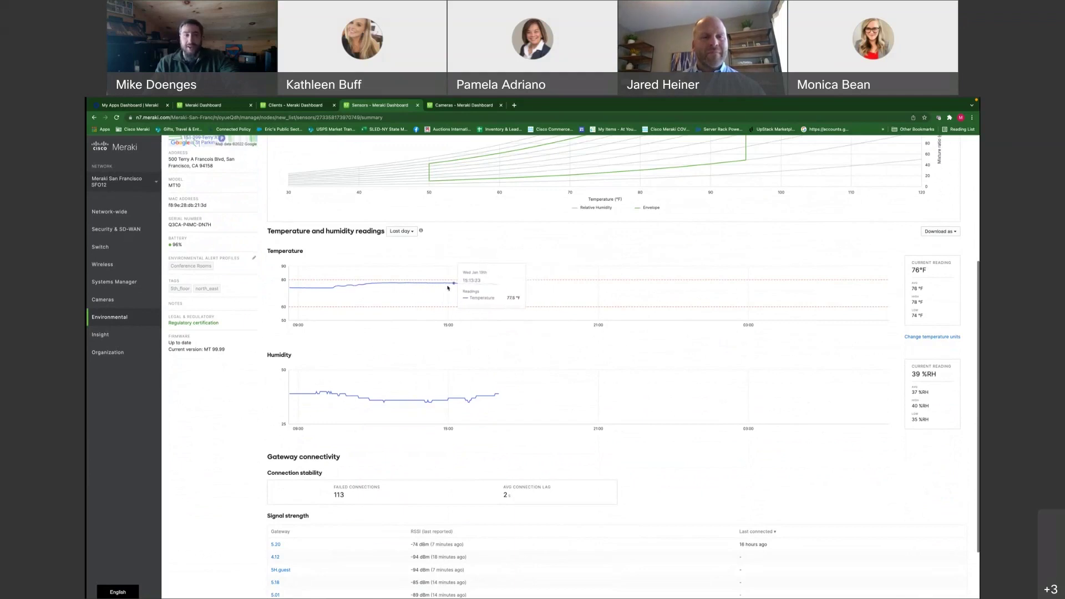
pyautogui.scroll(4, 327, 300)
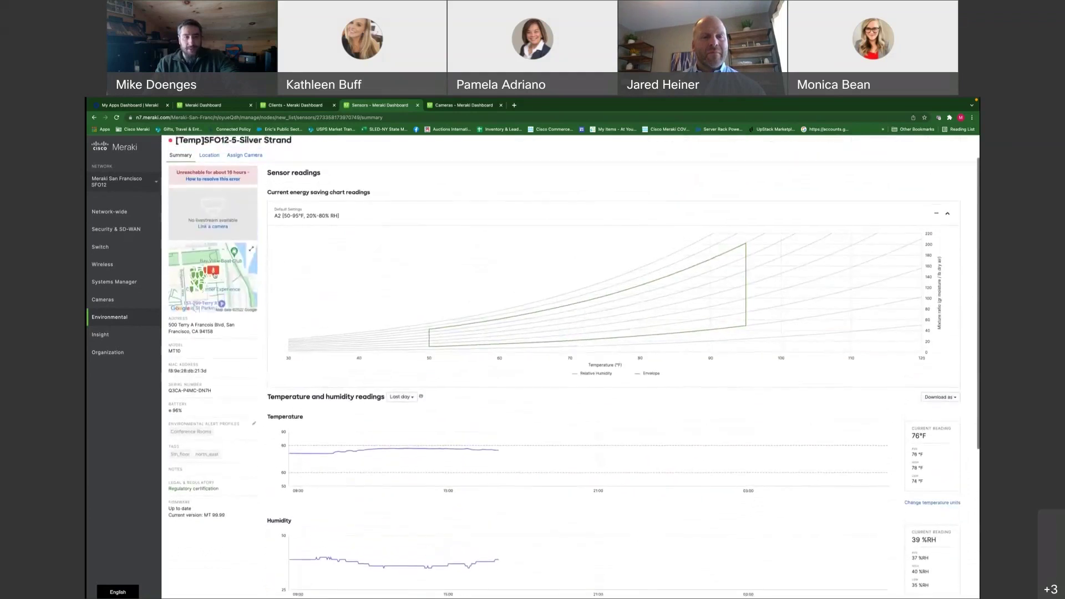
pyautogui.scroll(1, 203, 215)
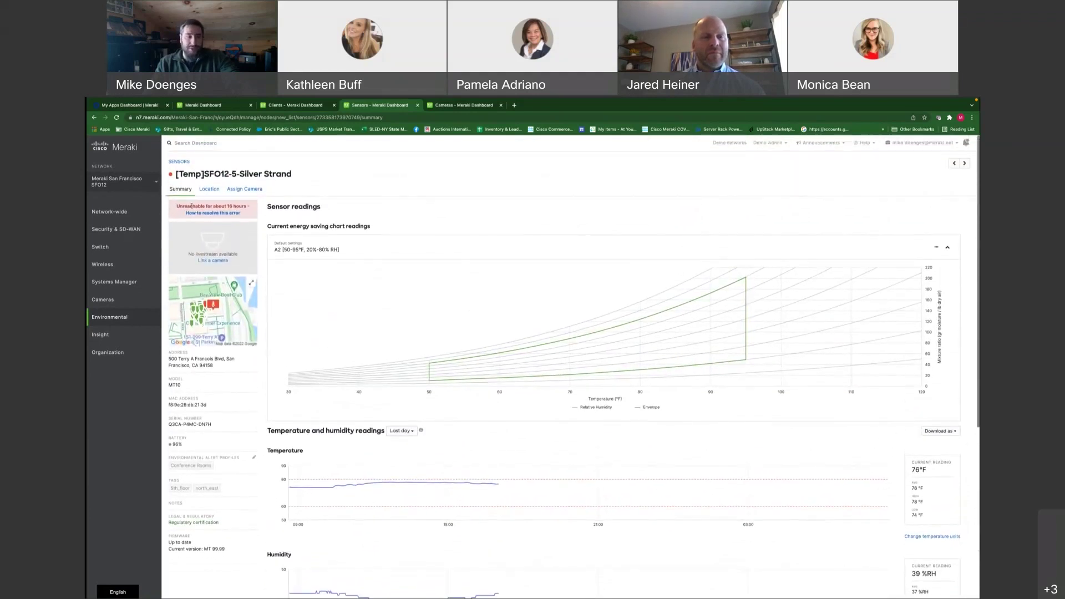
# Open the documentation on resolving the sensor's unreachable error, and return to the sensor summary to recheck its readings
pyautogui.click(231, 213)
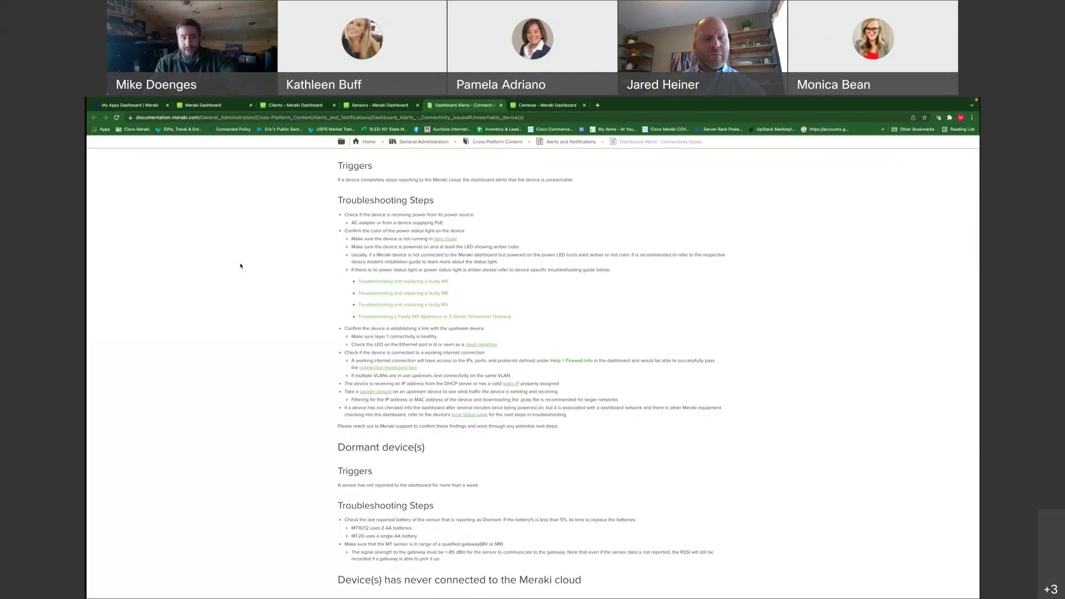
pyautogui.click(374, 106)
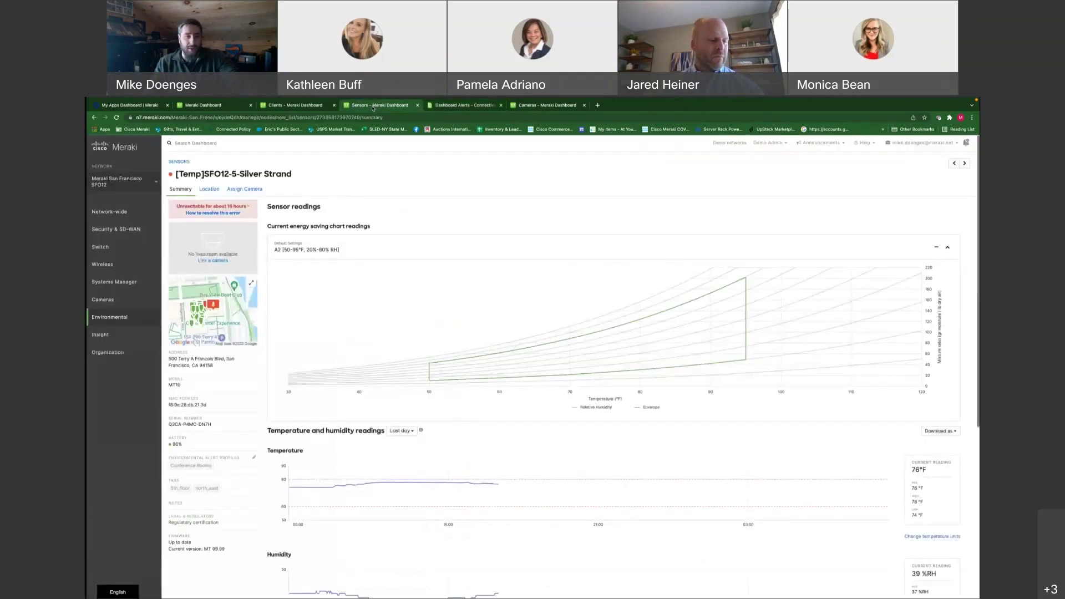
pyautogui.scroll(-2, 363, 328)
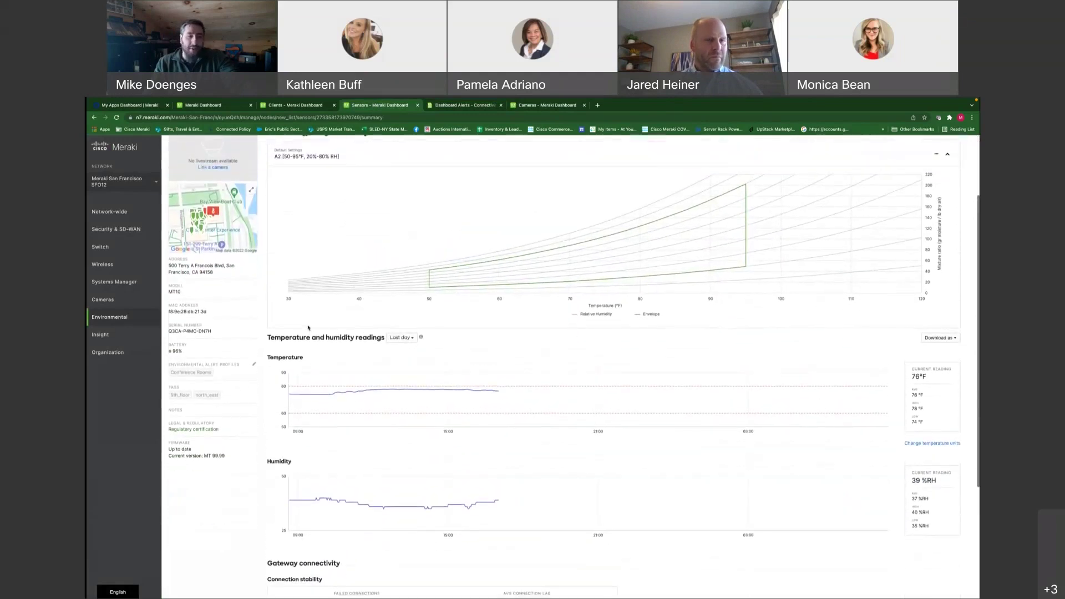
pyautogui.scroll(2, 303, 327)
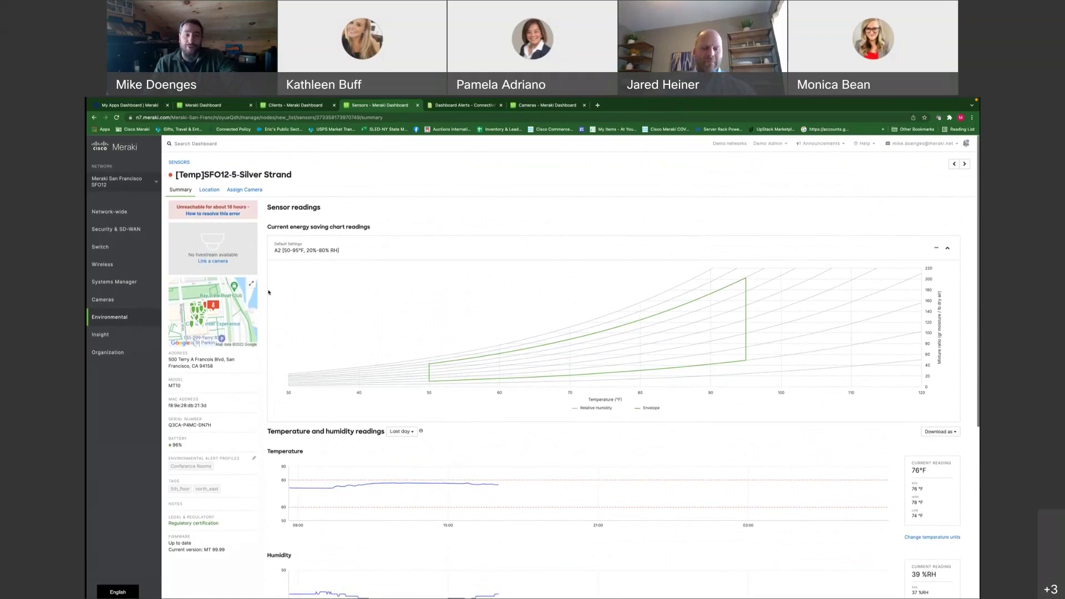
pyautogui.scroll(-3, 299, 299)
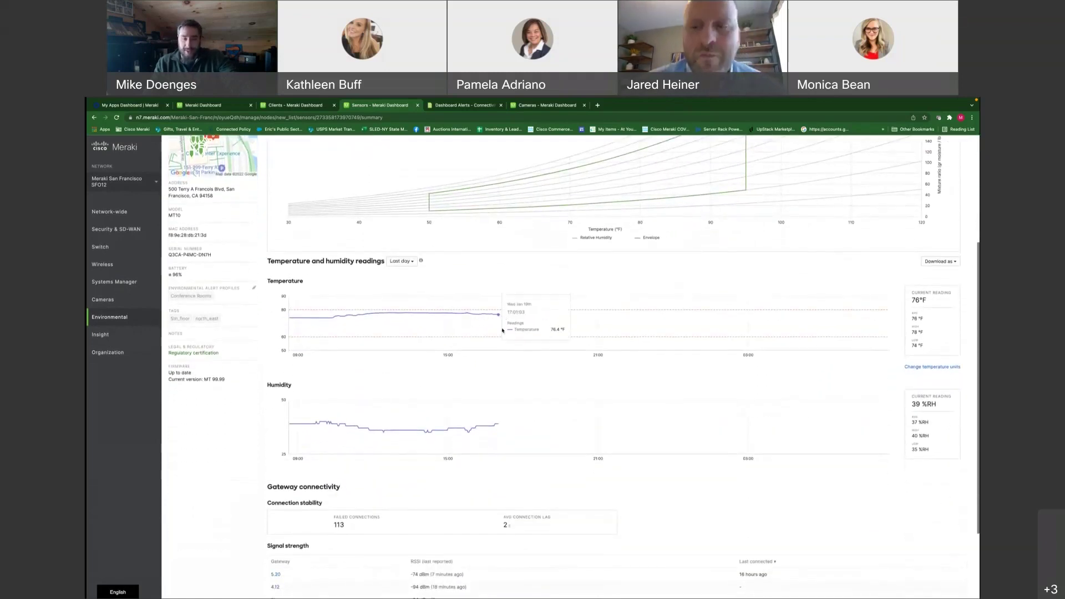
pyautogui.scroll(1, 235, 221)
pyautogui.scroll(2, 235, 221)
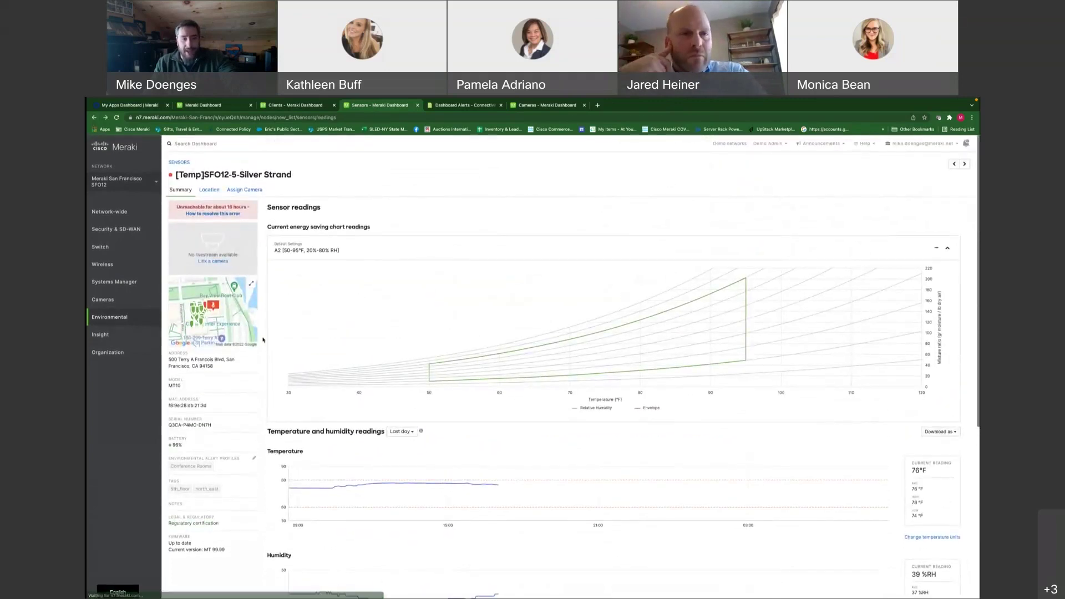
# Return to the full sensor list and look through the sensors below Silver Strand
pyautogui.hotkey('alt', 'Left')
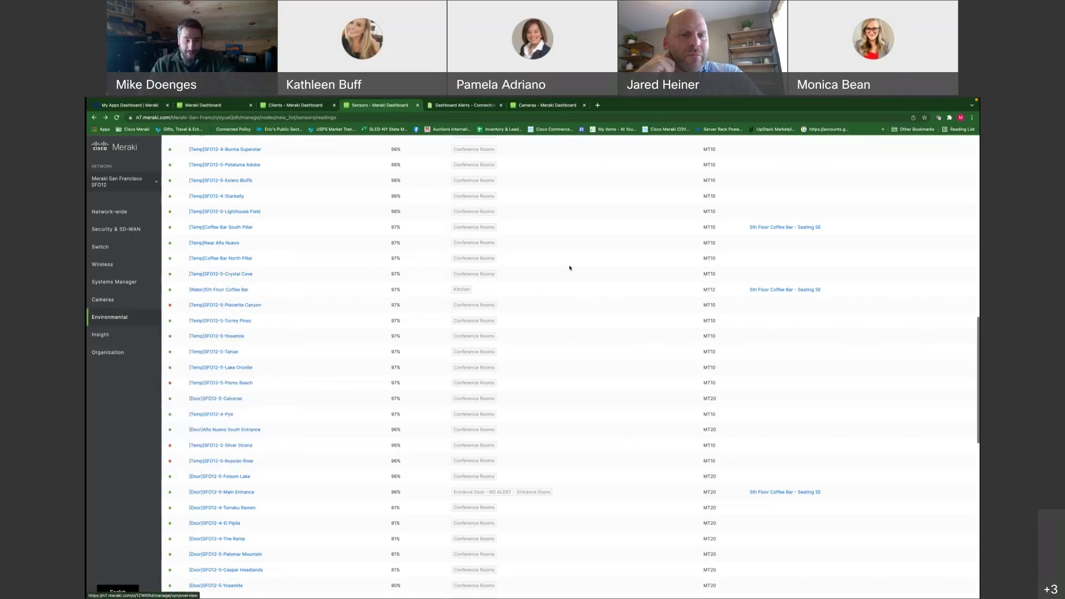
pyautogui.scroll(-4, 570, 268)
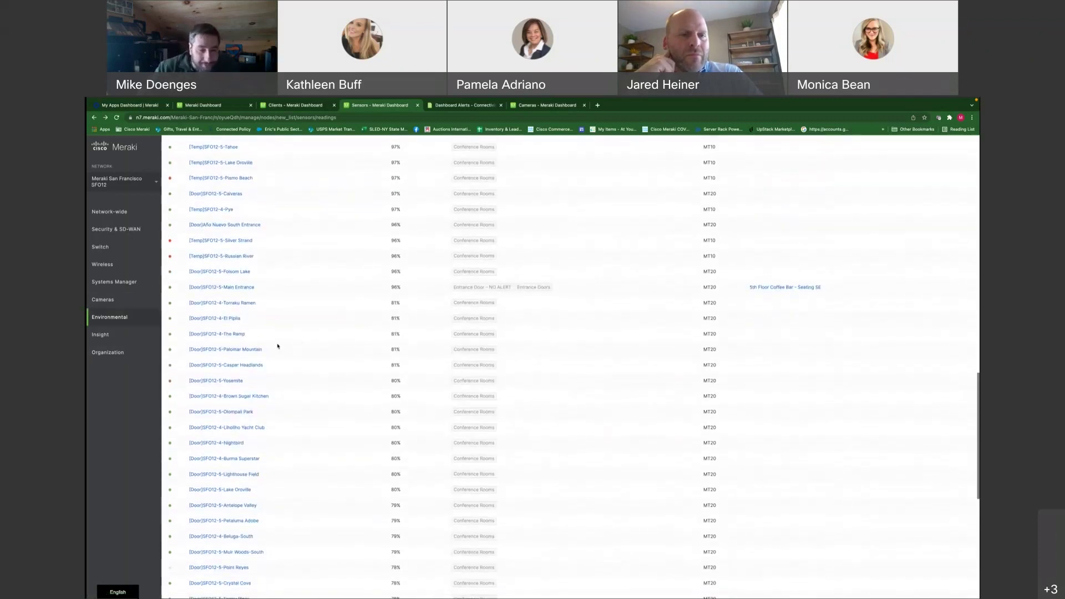